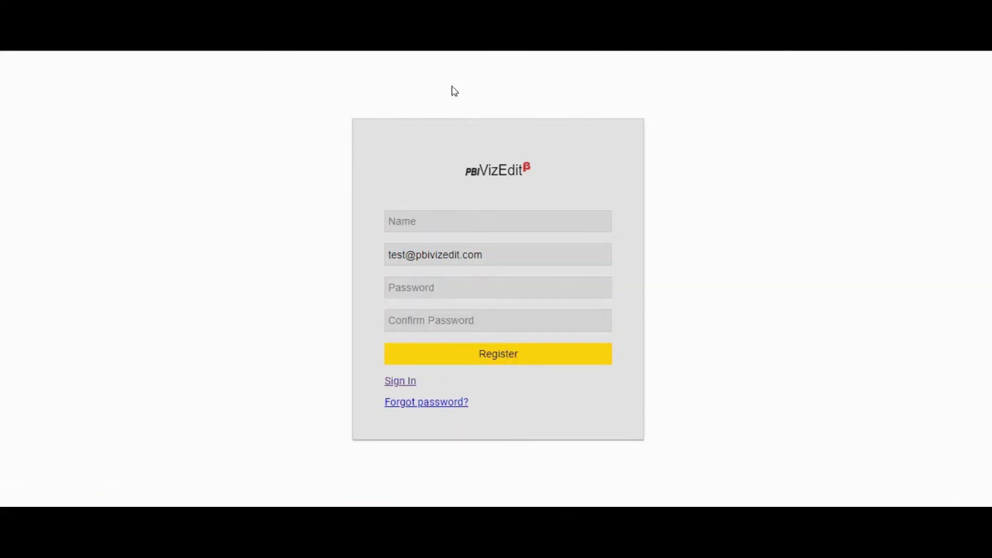
Step: Look over the registration form's name, e-mail, password and password confirmation fields
click(470, 219)
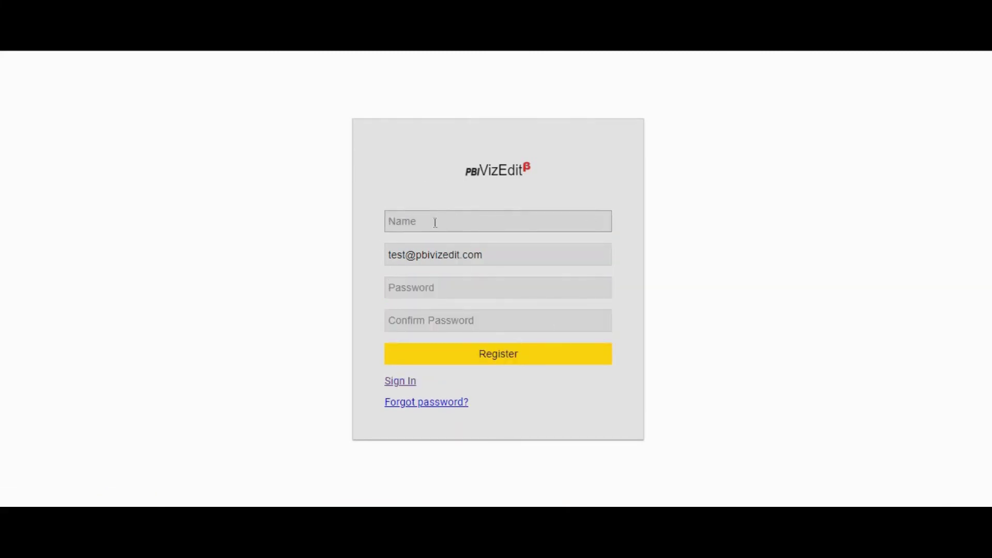
click(476, 258)
click(458, 289)
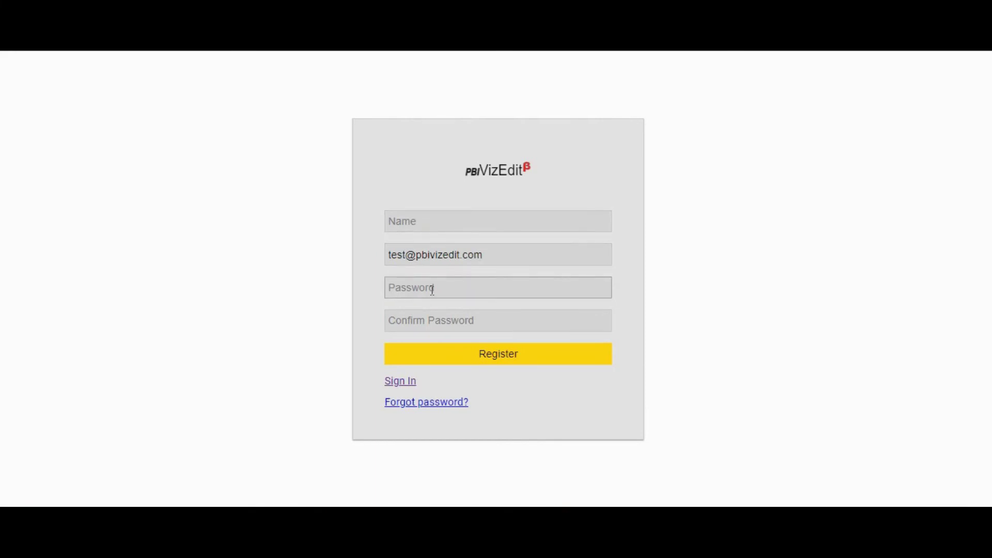
click(441, 319)
click(493, 284)
click(497, 179)
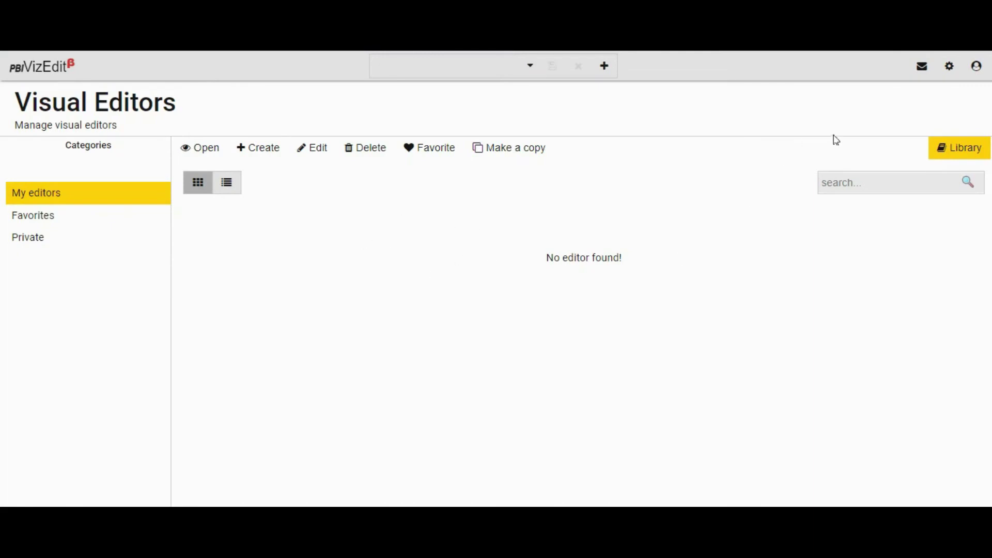
Step: Import the Clustered Stacked Column Chart from the visual library as an editor
click(959, 146)
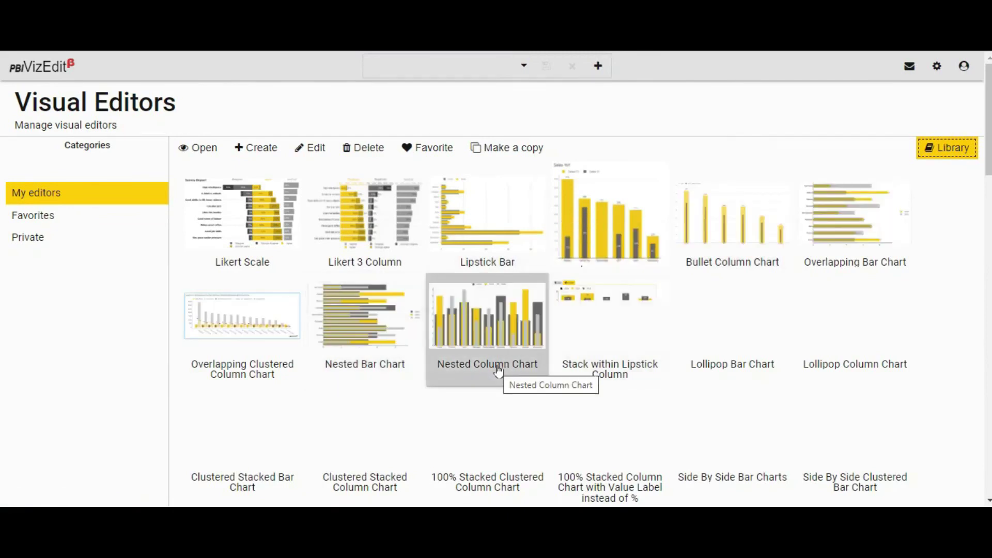
scroll(498, 369, down, 3)
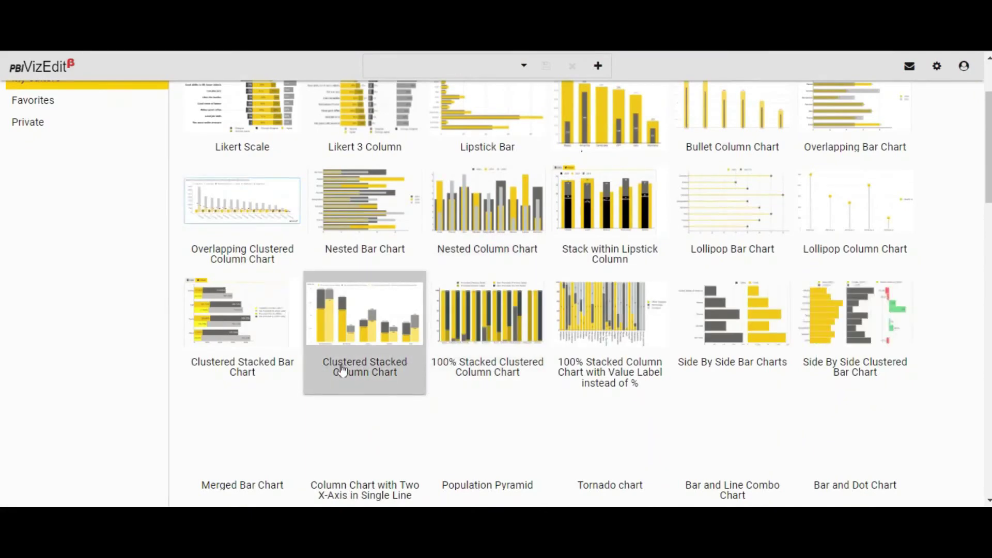
mouse_move(367, 372)
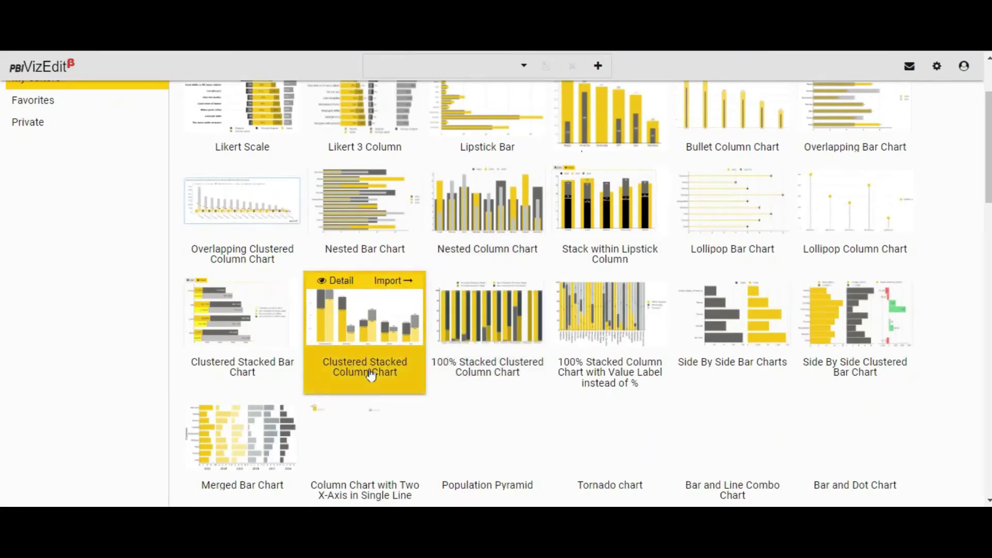
click(393, 284)
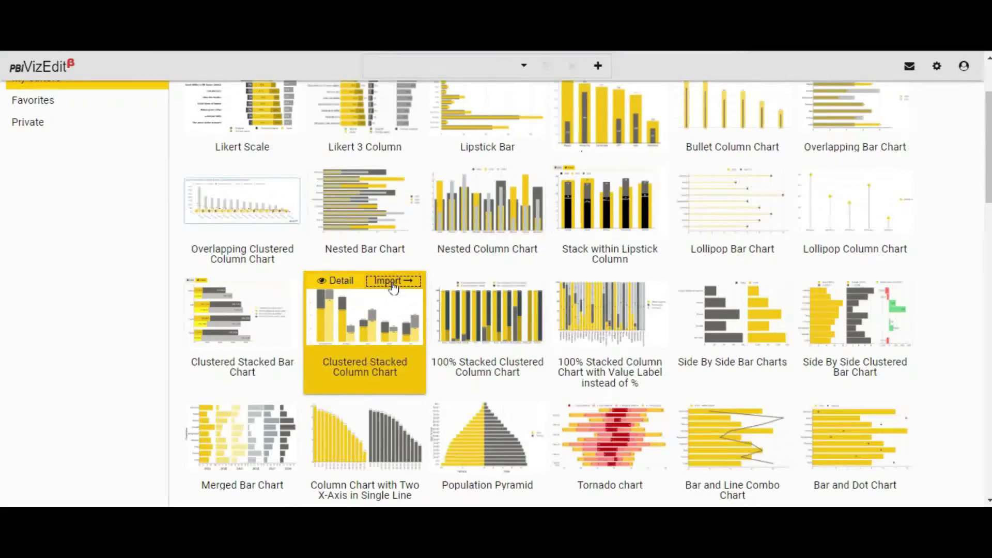
scroll(394, 287, down, 2)
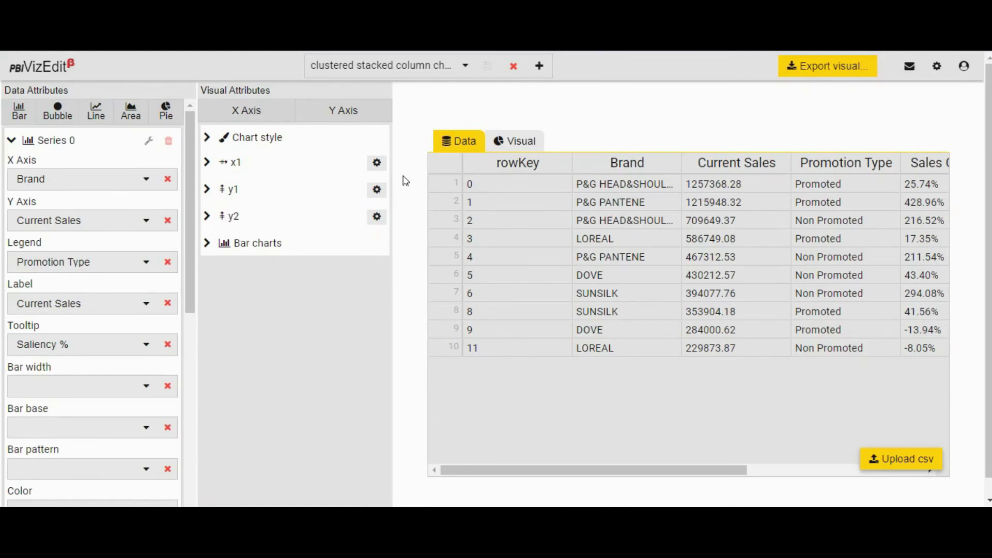
Step: Examine the clustered stacked column chart's visual preview and data table, the list of editors and the available settings
click(519, 143)
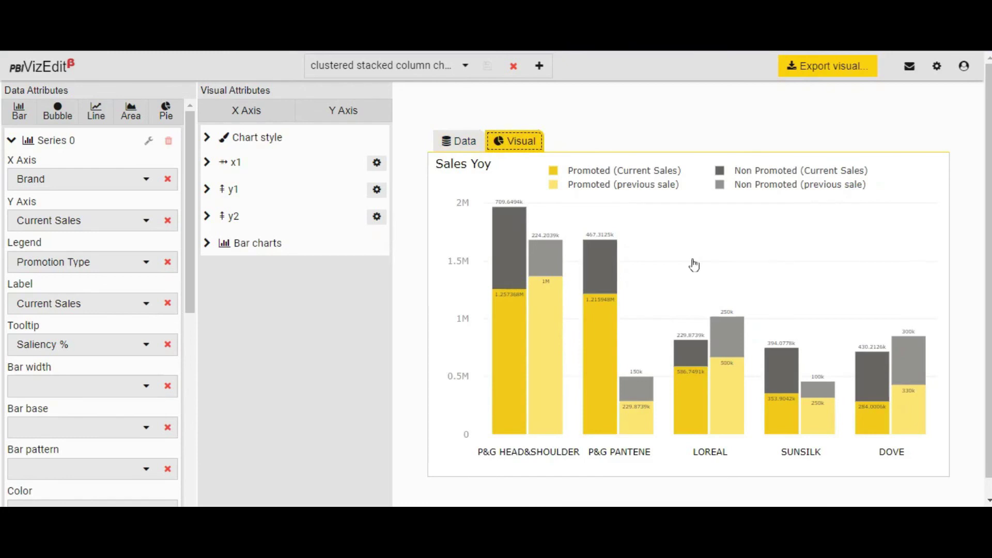
click(473, 143)
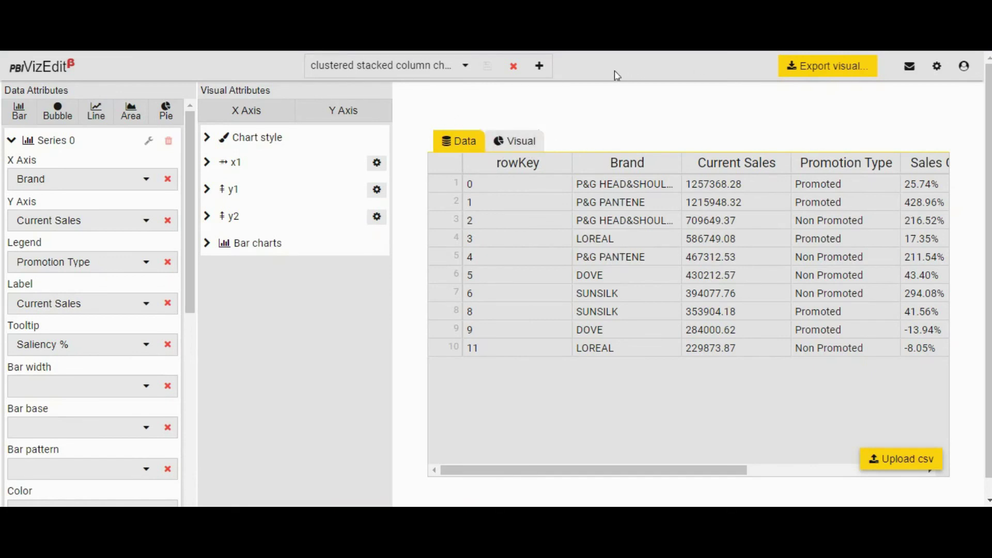
click(457, 69)
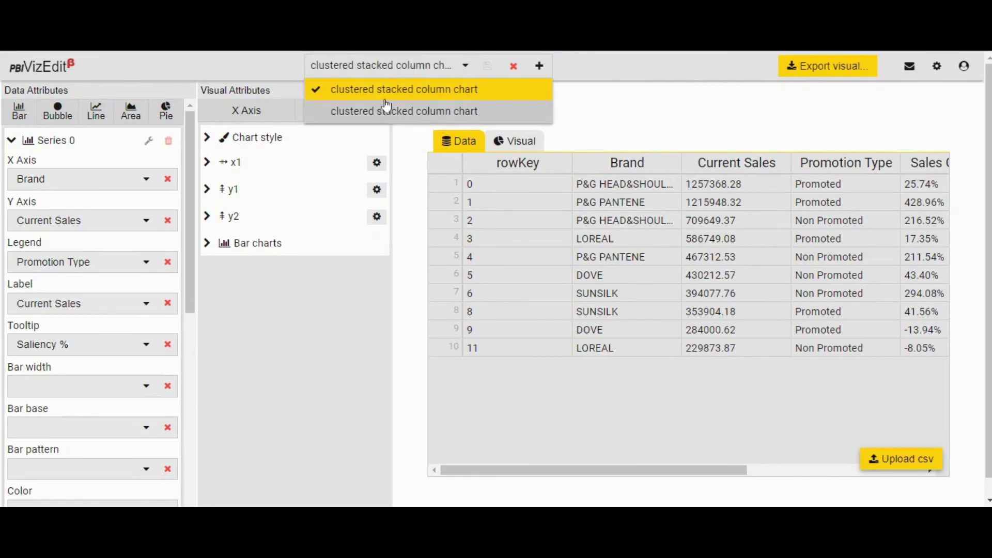
click(454, 69)
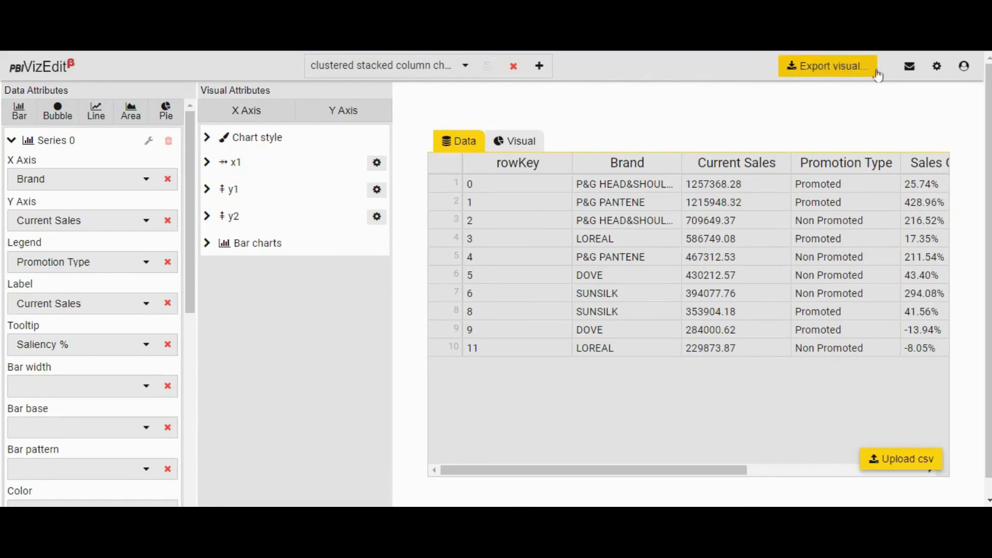
click(937, 70)
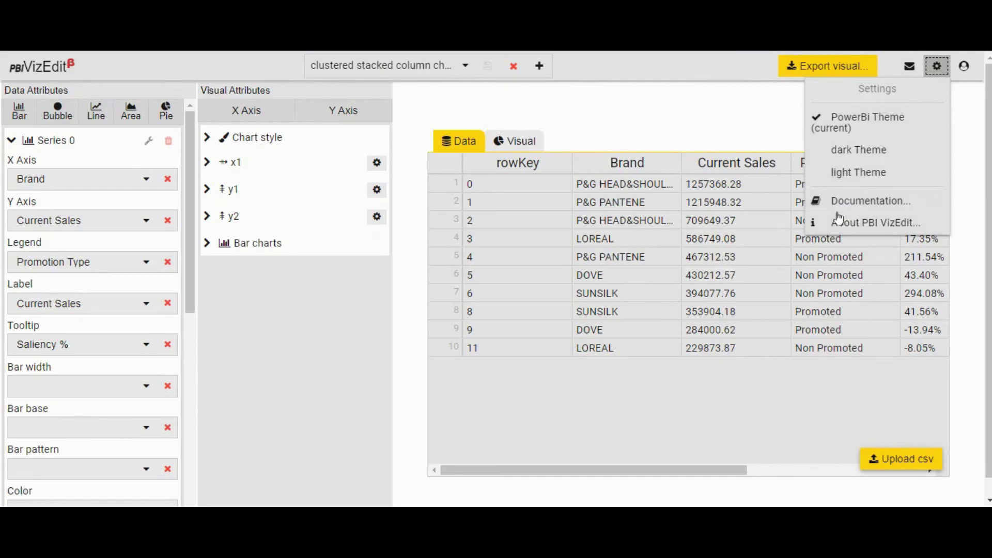
click(700, 113)
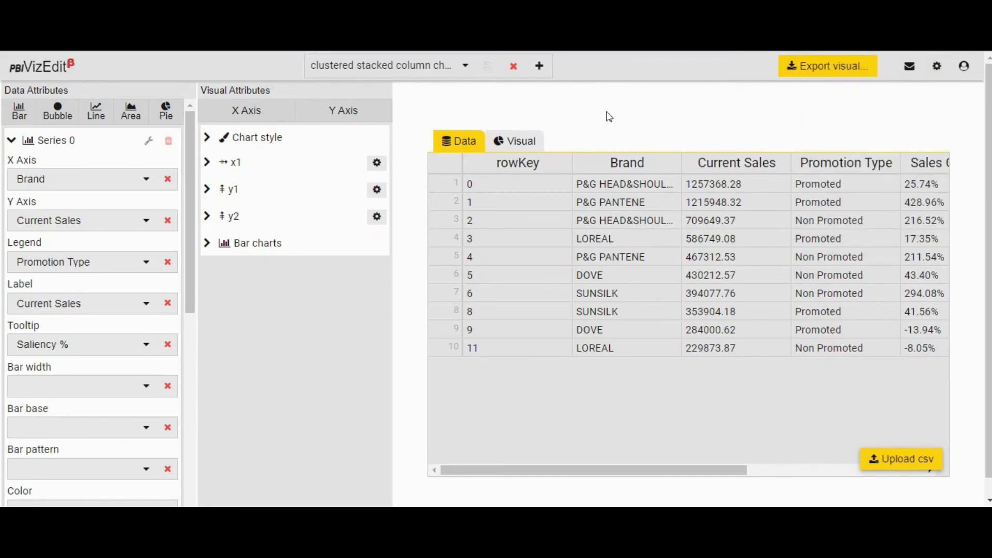
click(509, 141)
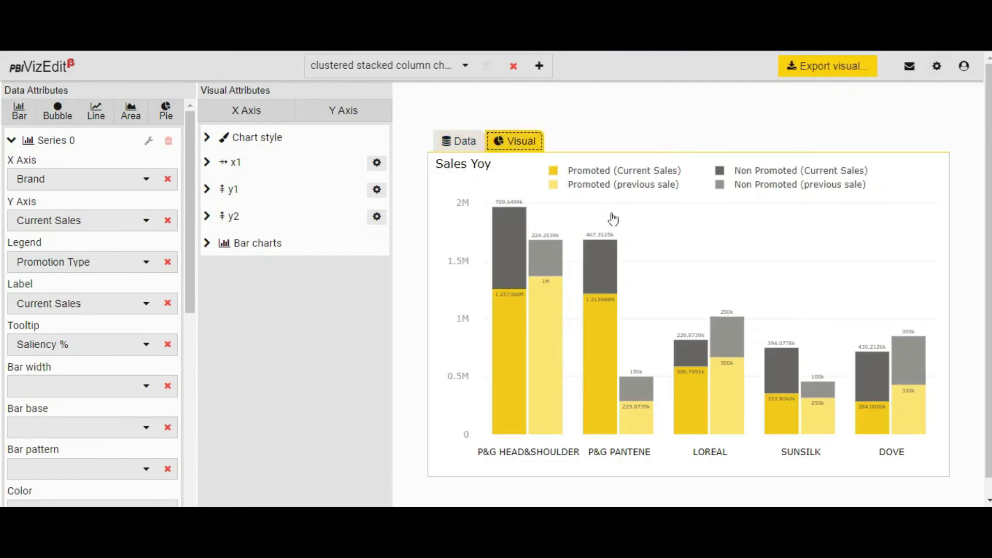
Step: Open the chart's export settings and review its fields and the format properties of x1, y1, y2 and Plot 0
click(822, 69)
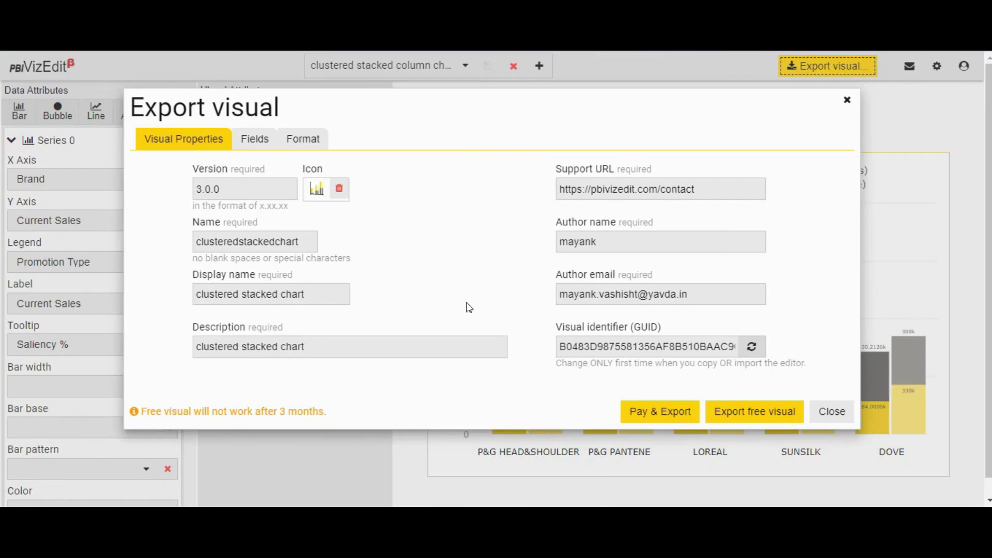
click(254, 139)
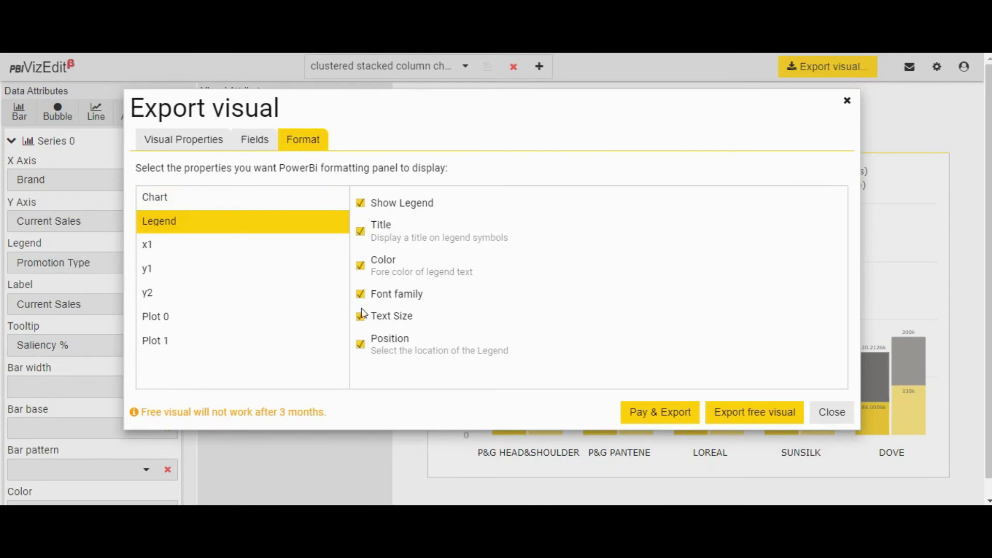
click(224, 246)
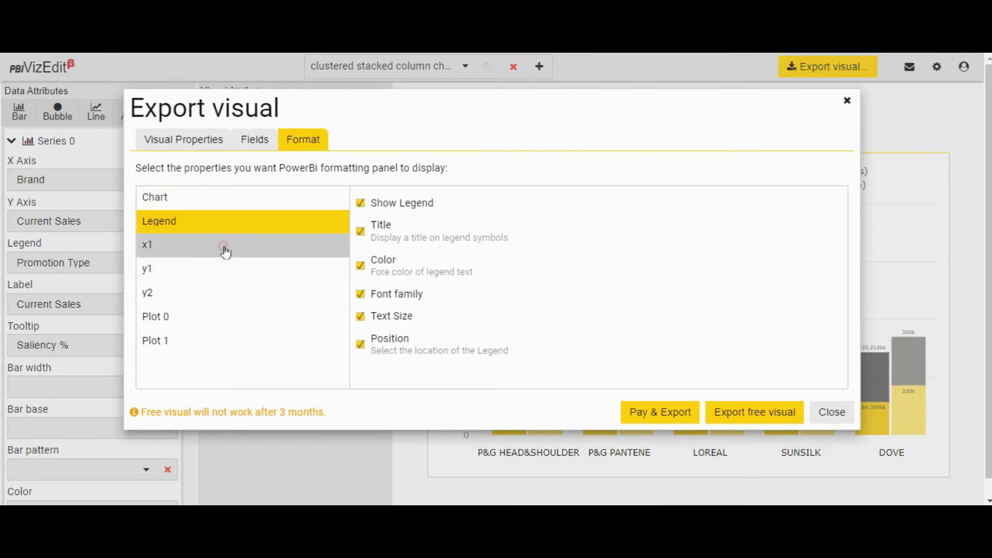
click(215, 274)
click(215, 301)
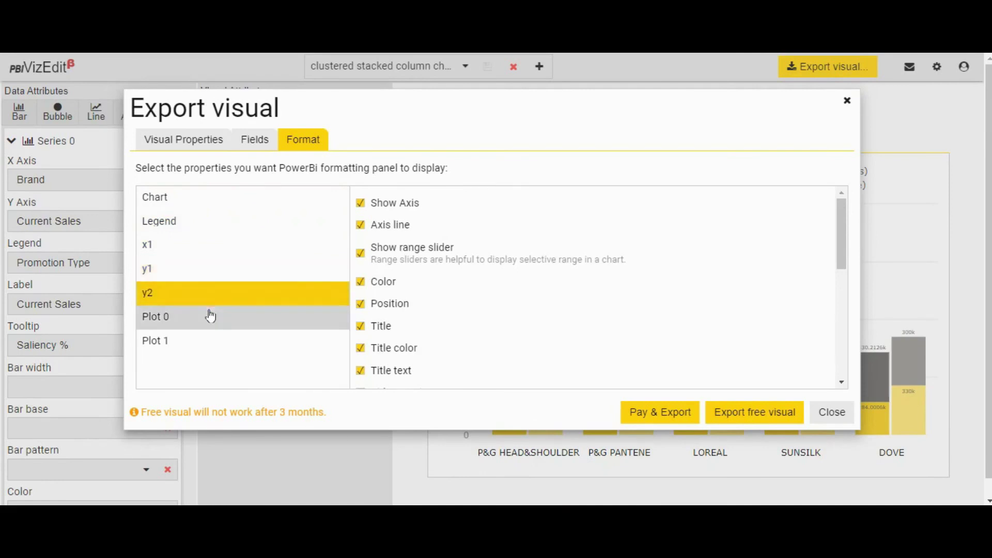
click(209, 316)
Step: Include Bar width and Bar border color among the Plot 1 properties for the Power BI formatting panel
click(206, 342)
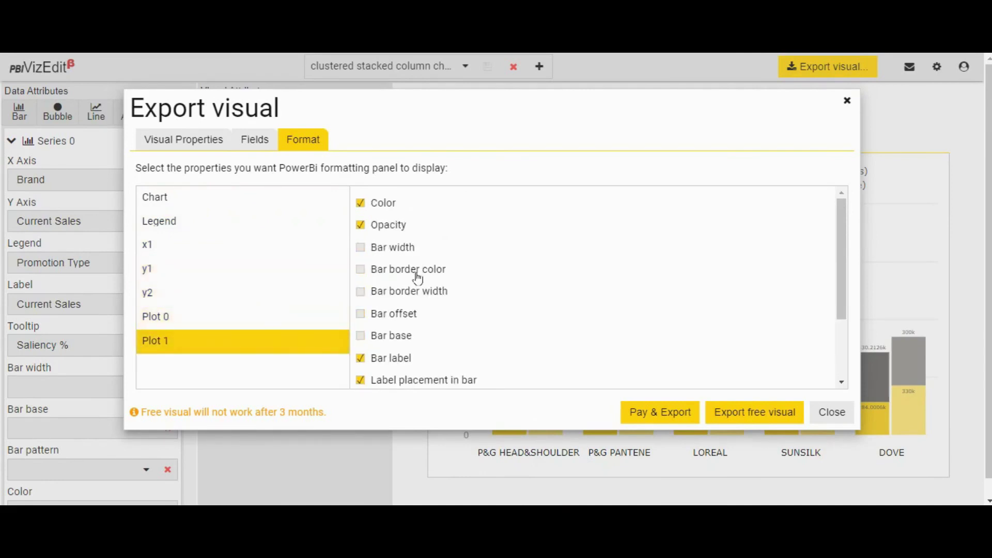
scroll(416, 279, down, 3)
scroll(447, 260, up, 3)
click(361, 248)
click(361, 270)
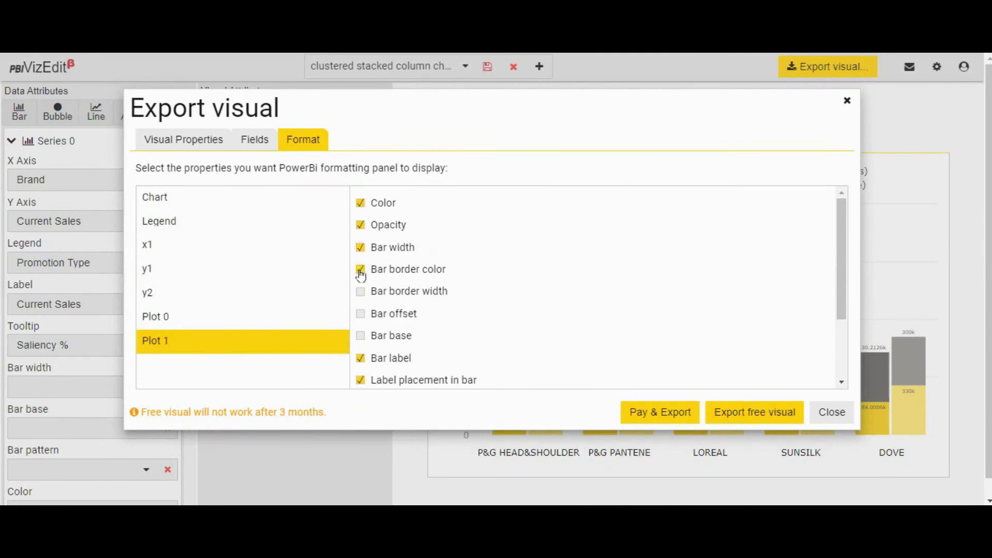
Step: Include bar width, border color, border width, offset and base in Plot 0's format properties and export the free visual
click(204, 319)
click(361, 248)
click(362, 271)
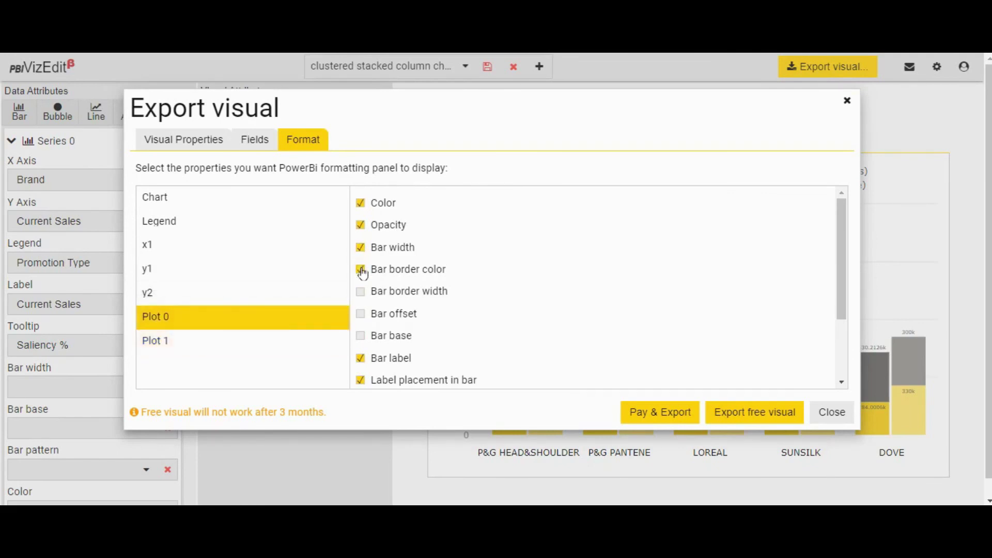
click(378, 314)
click(360, 337)
click(753, 420)
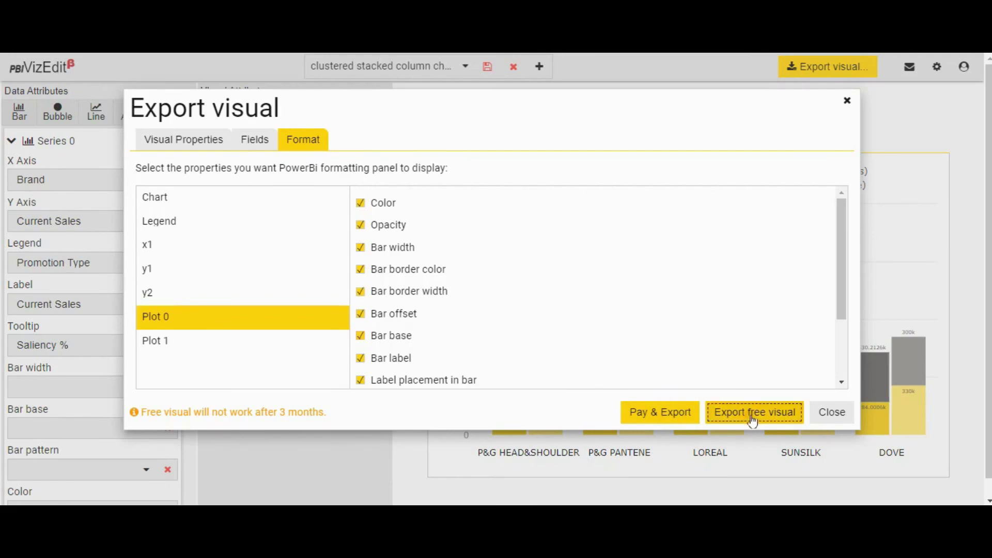
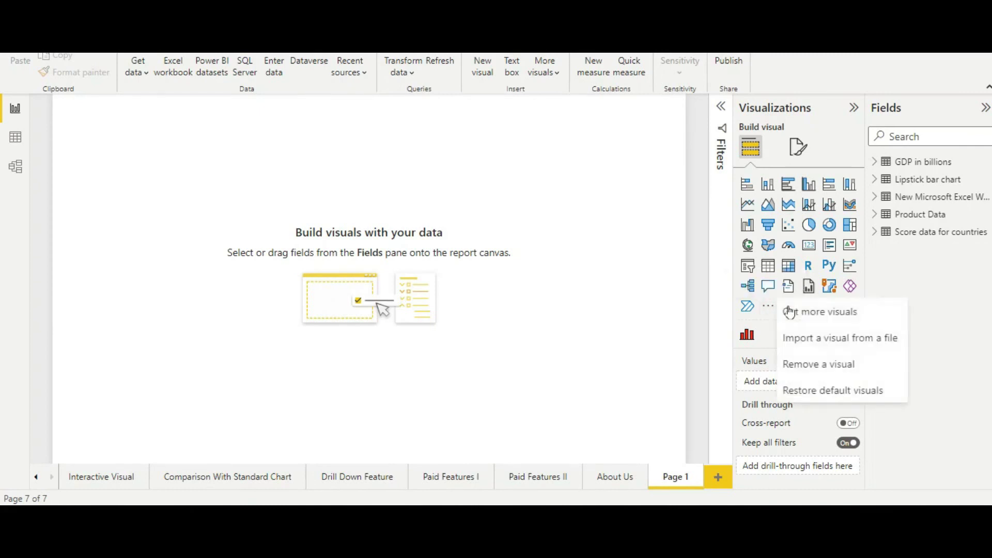
Step: Switch to Power BI Desktop and import the clusteredstackedchart 3.0.0 (2) .pbiviz file from Downloads, updating the existing visual
click(837, 336)
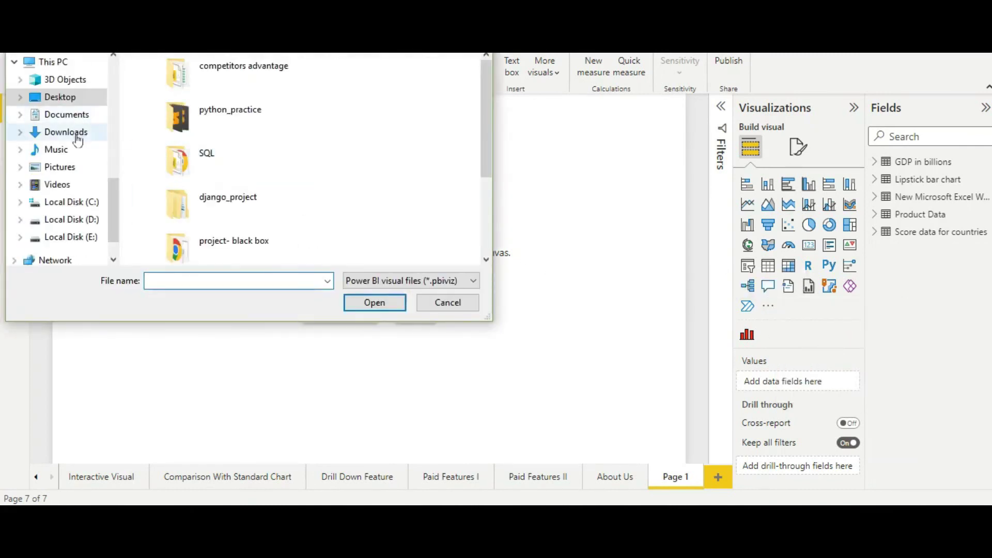
click(77, 133)
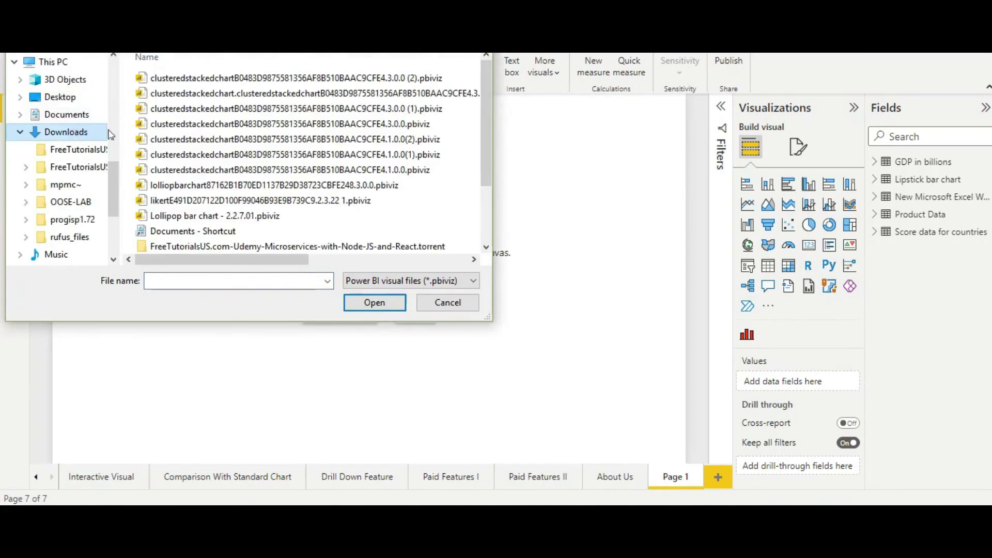
double_click(217, 80)
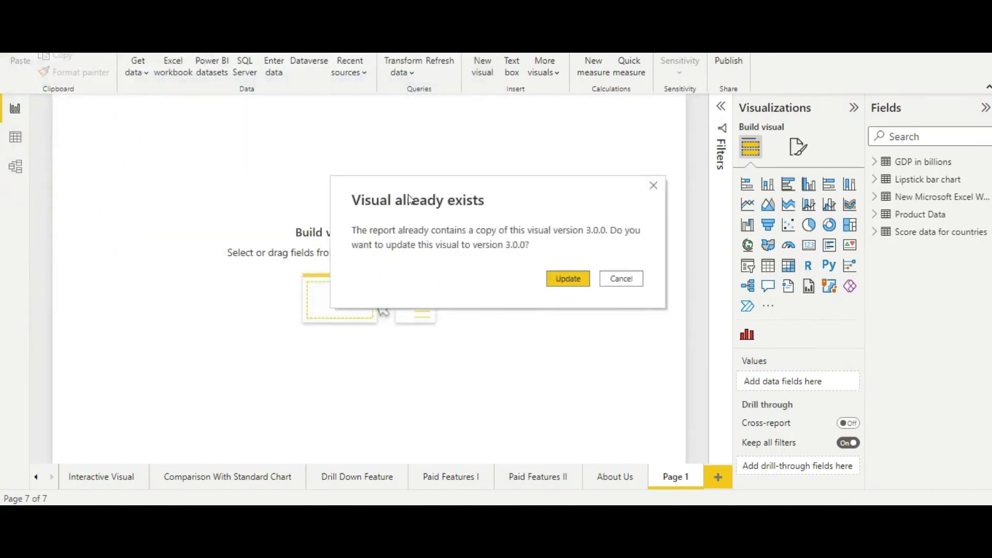
click(569, 279)
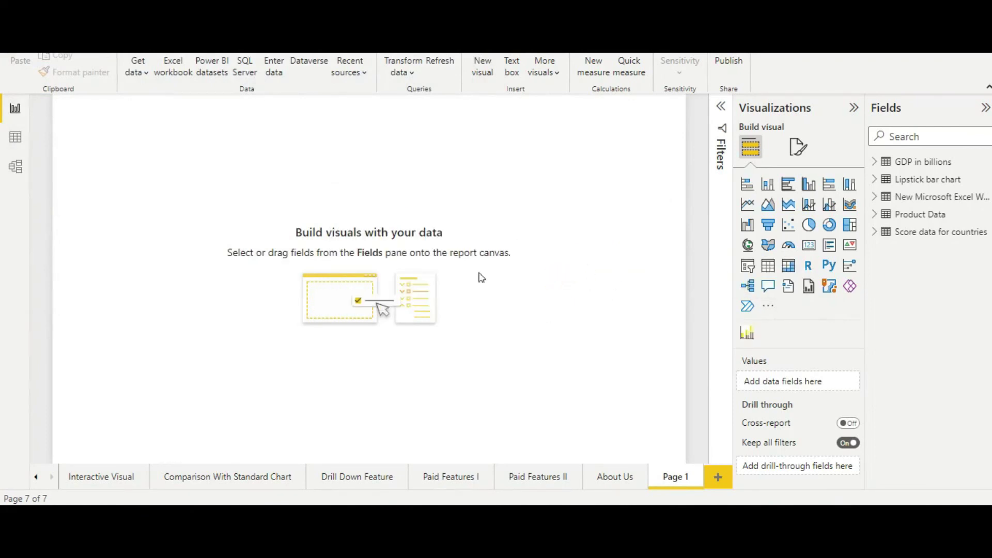
Step: Add the clustered stacked chart visual to Page 1, move it inward and enlarge it across most of the page
click(750, 337)
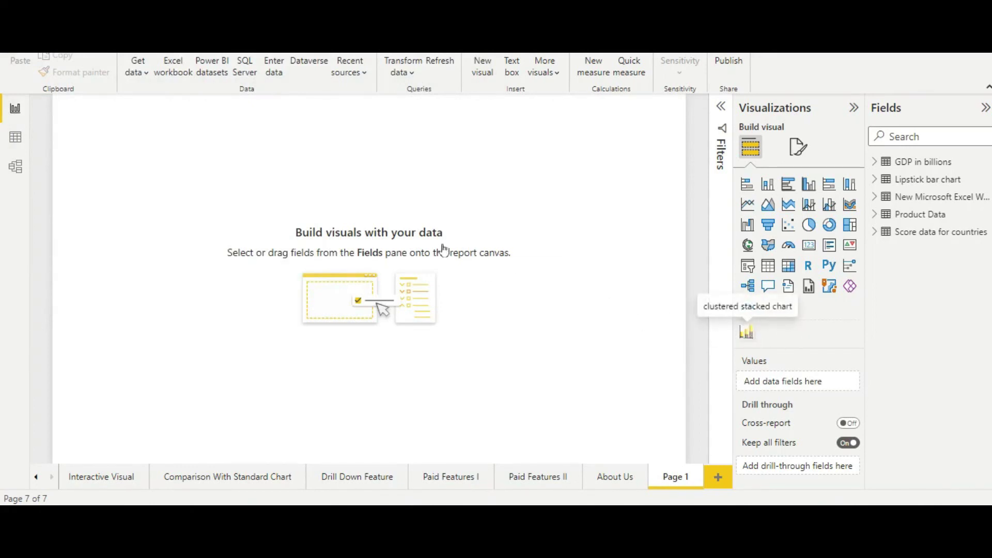
drag(164, 174, 242, 206)
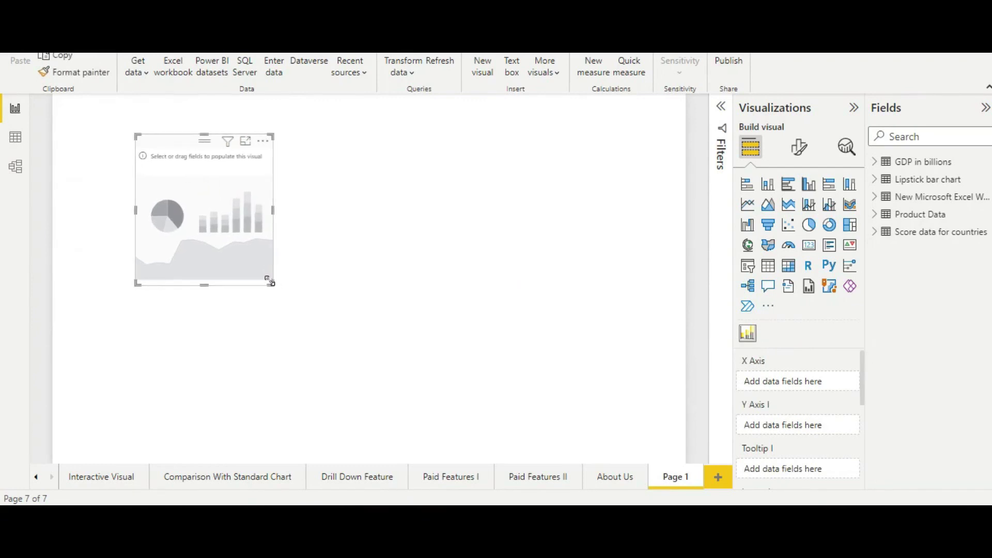
drag(270, 283, 623, 397)
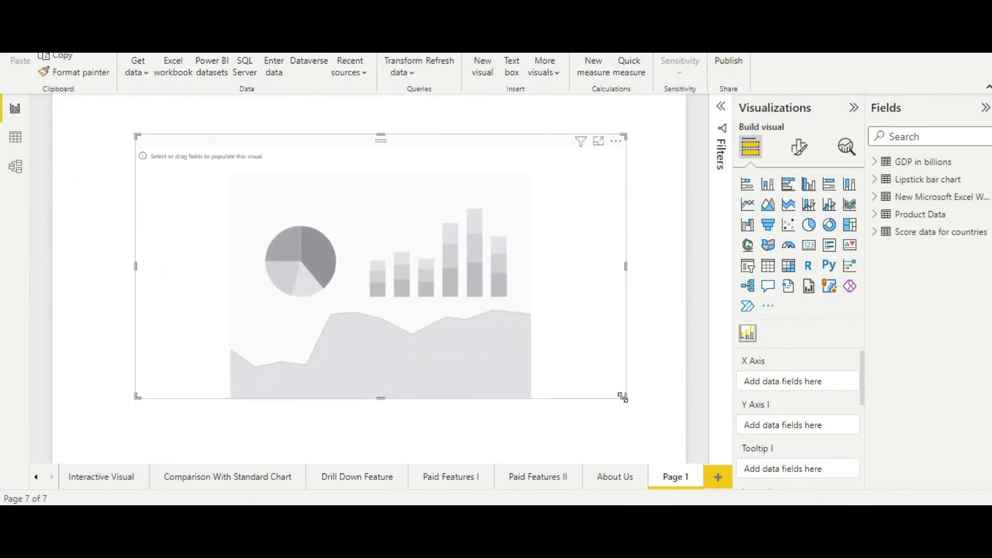
Step: From the Product Data table, assign Brand to X Axis and Current Sales Value to Y Axis I
click(898, 216)
drag(957, 236, 819, 381)
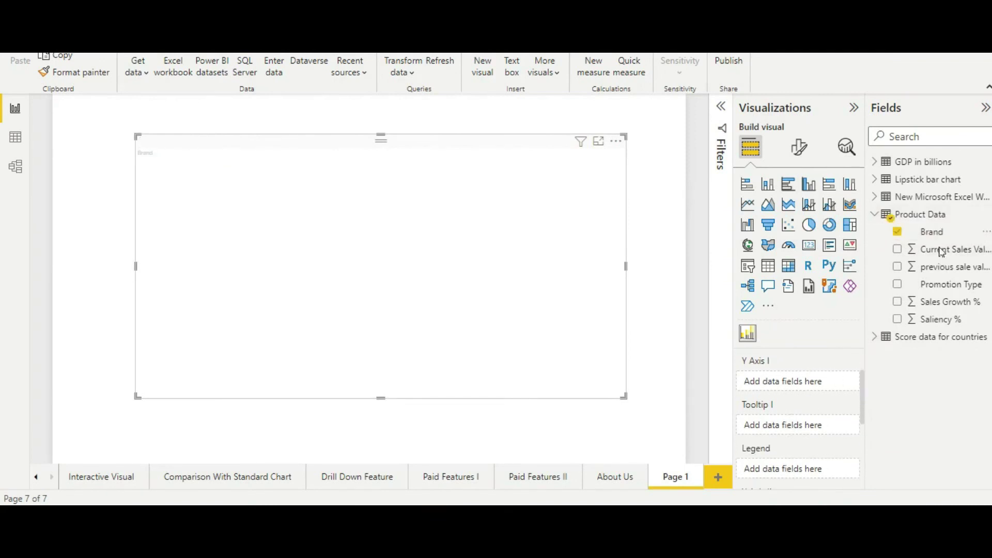
drag(940, 252, 806, 383)
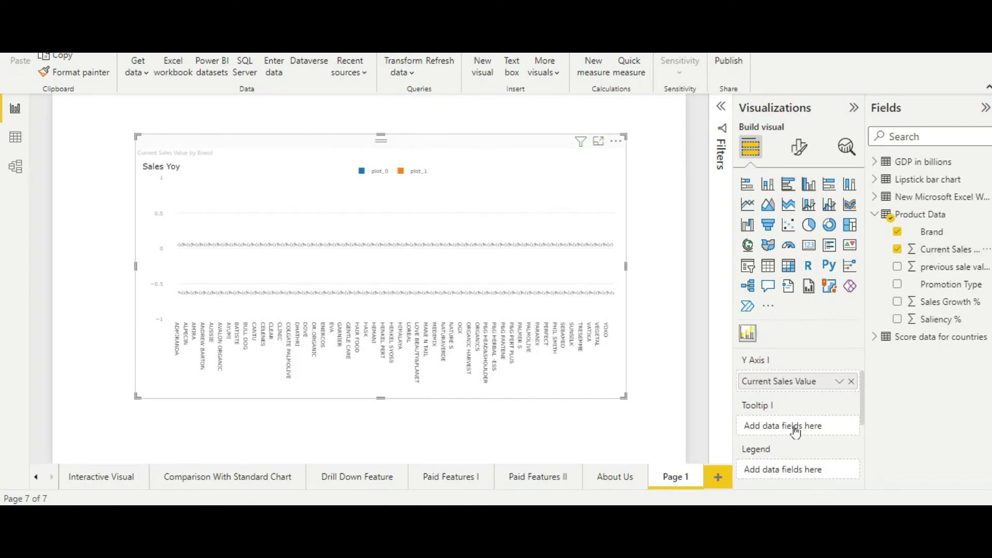
Step: Assign previous sale value to Y Axis II and Promotion Type to Legend
scroll(796, 431, down, 3)
scroll(796, 431, up, 2)
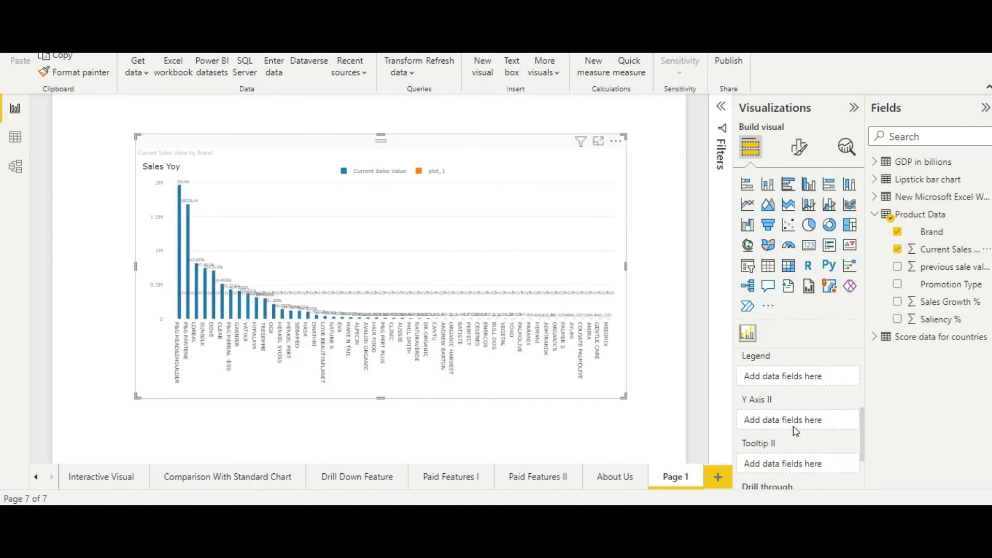
drag(944, 268, 811, 419)
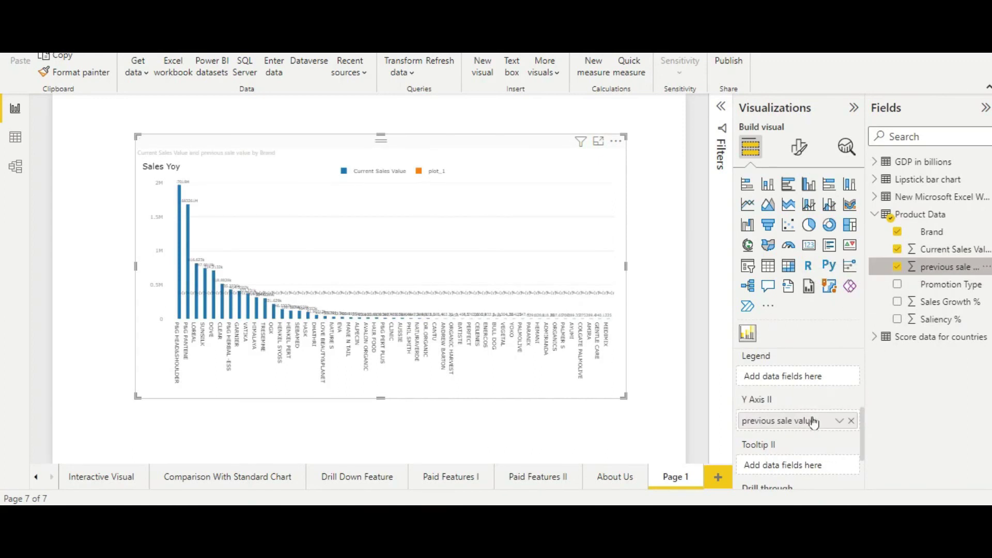
drag(962, 289, 813, 378)
Step: Review the chart's visual and general formatting options and return to its field assignments
click(799, 148)
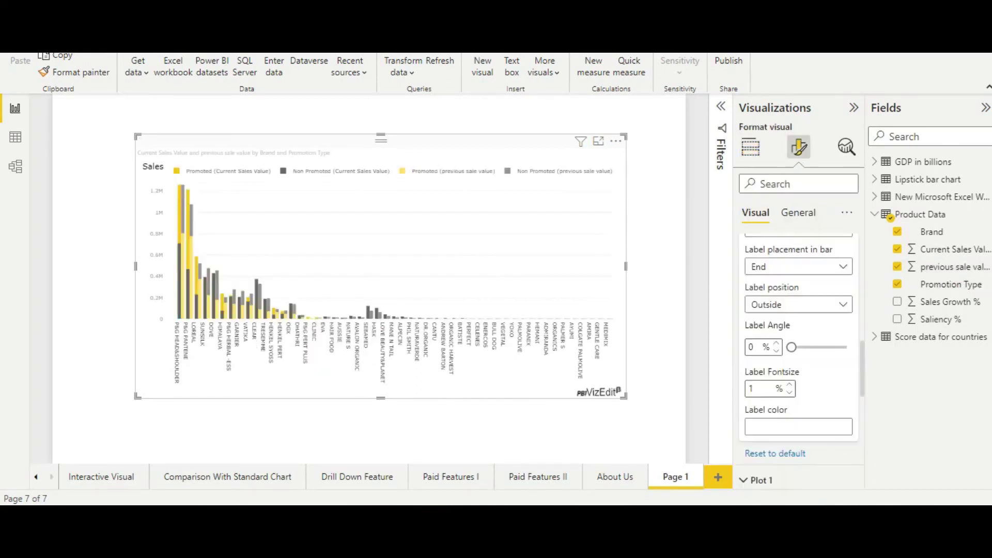
click(800, 214)
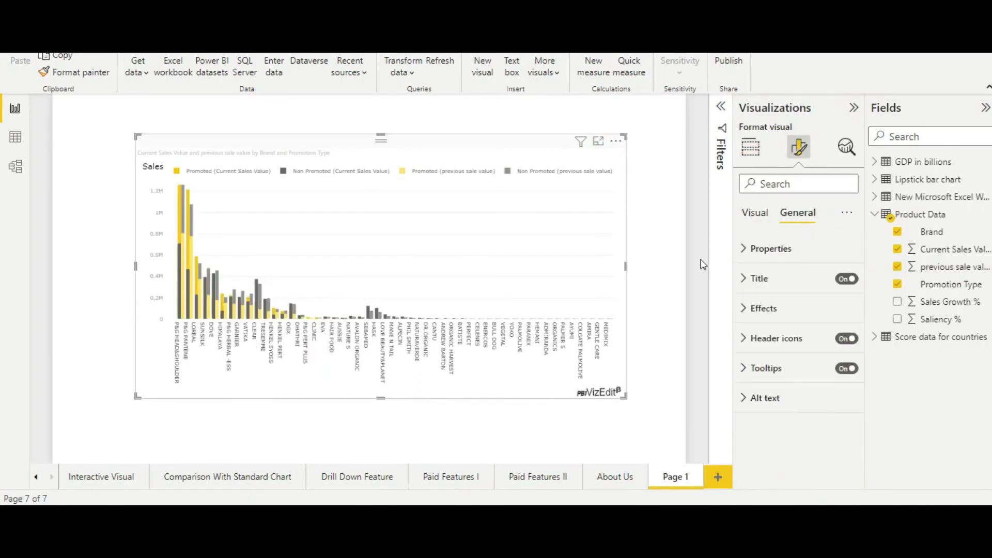
click(750, 147)
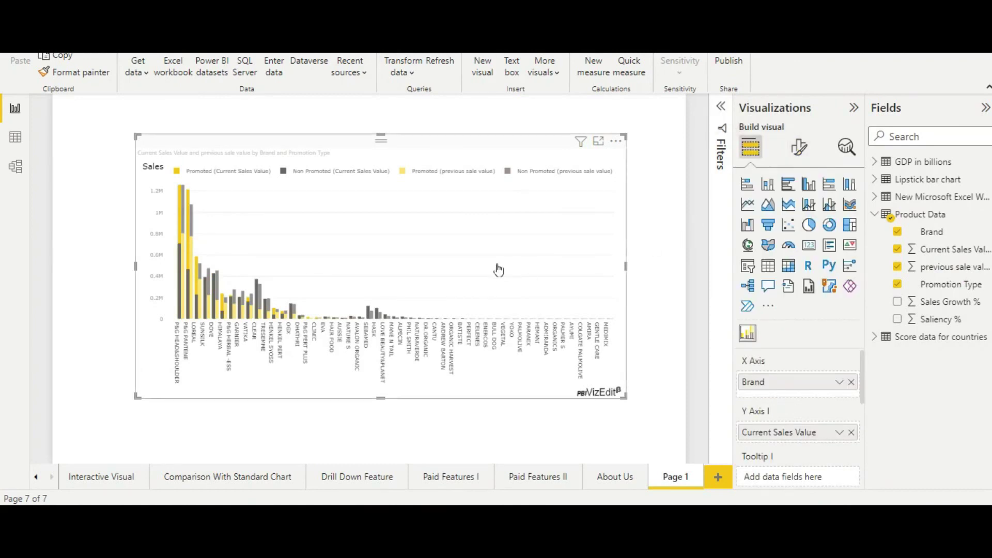